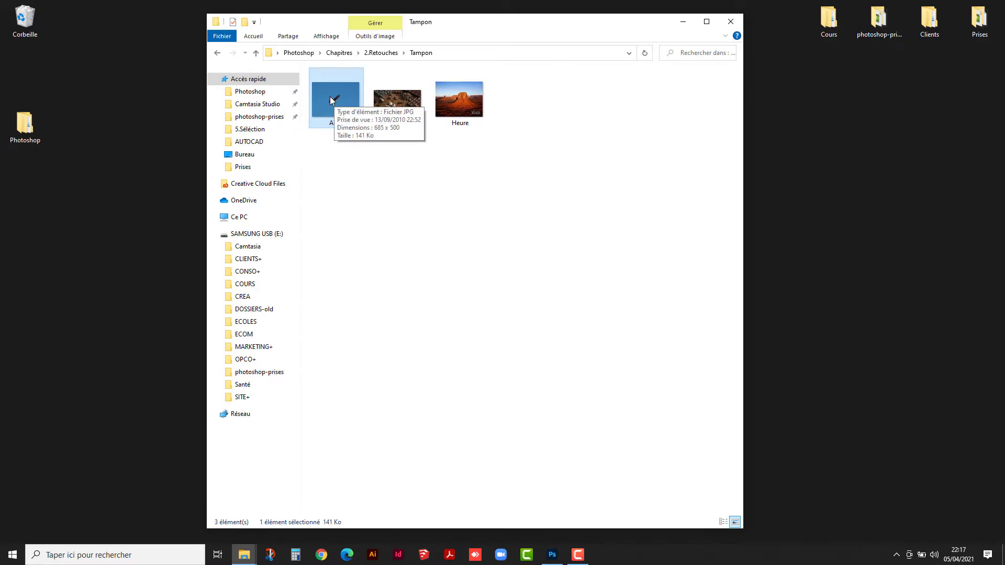
Step: Open the Aigle image from the Tampon folder in Photoshop and activate the Clone Stamp tool (Outil Tampon de duplication)
{"action": "left_click_drag", "start_coordinate": [335, 102], "coordinate": [381, 296]}
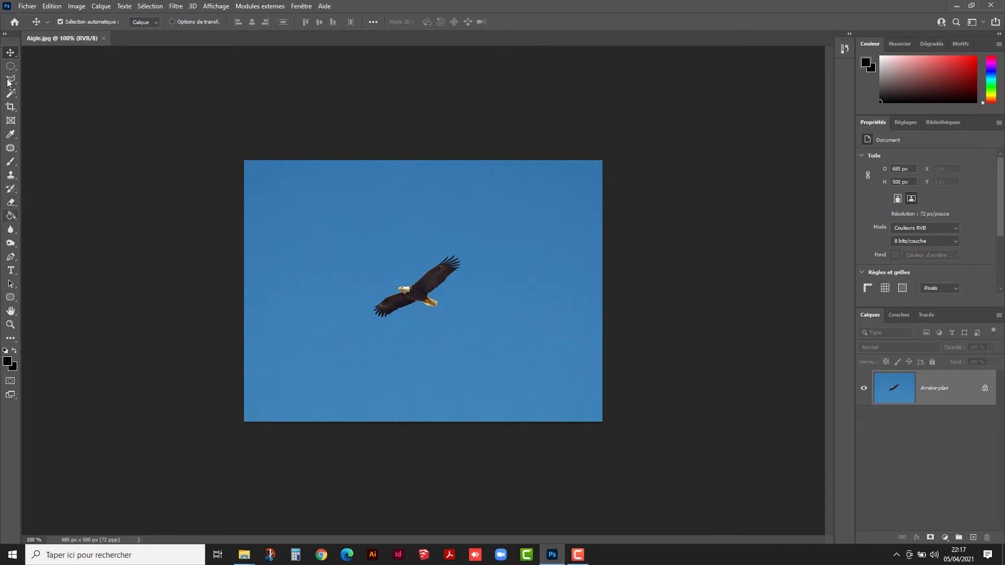
{"action": "left_click", "coordinate": [9, 177]}
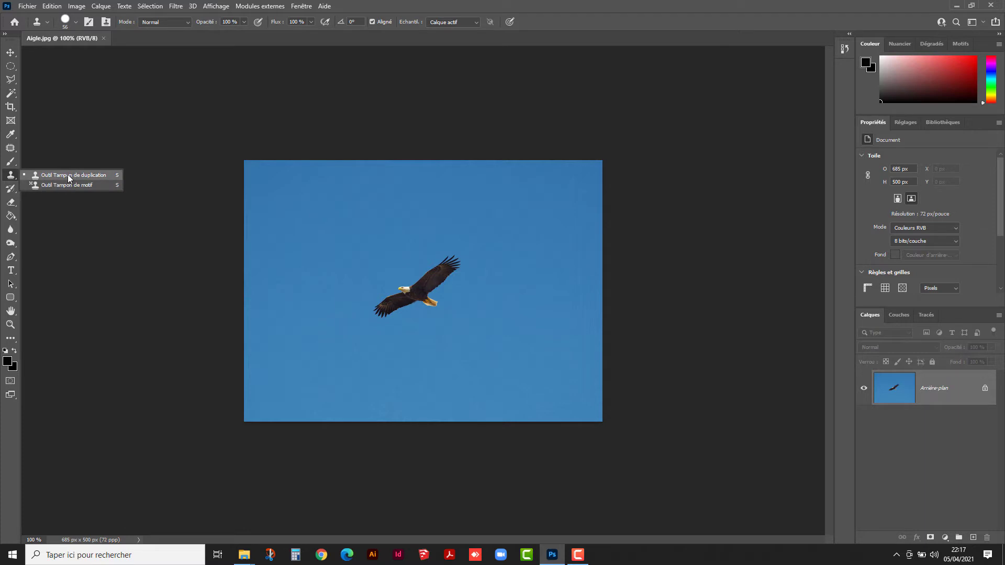
{"action": "left_click", "coordinate": [84, 175]}
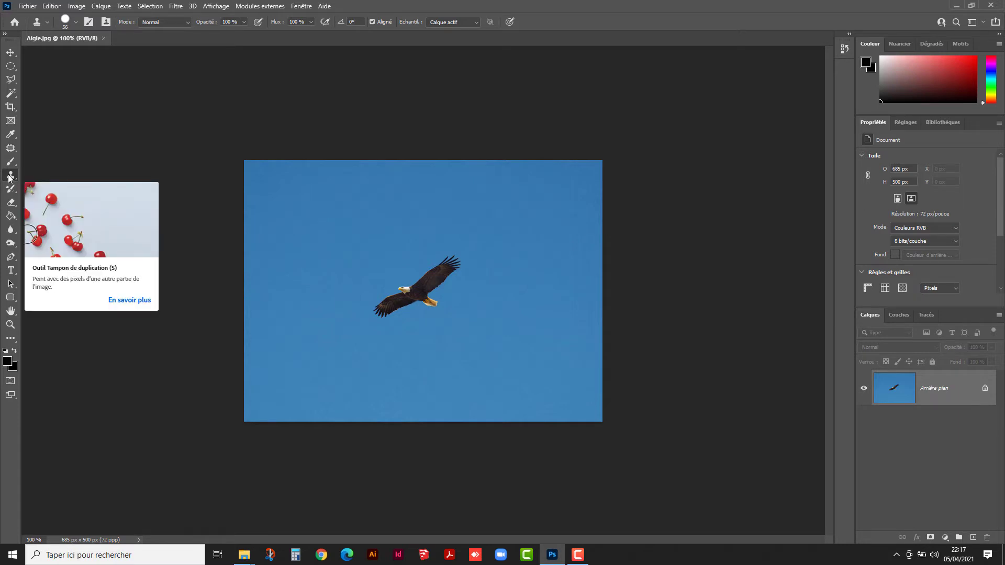
Step: Search the application's tools for "tampon" and choose Outil Tampon de duplication from the results
{"action": "left_click", "coordinate": [958, 22]}
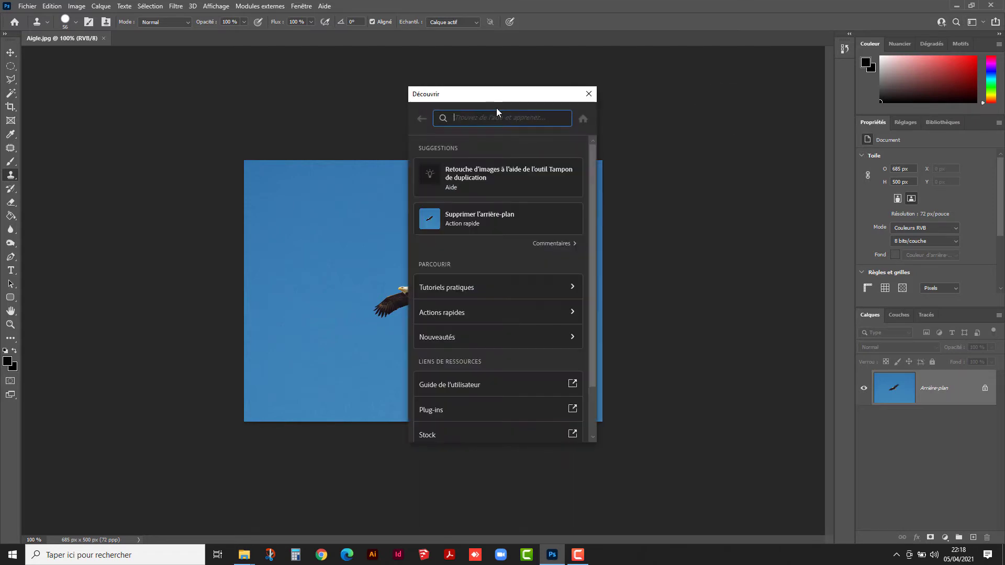
{"action": "type", "text": "tampon"}
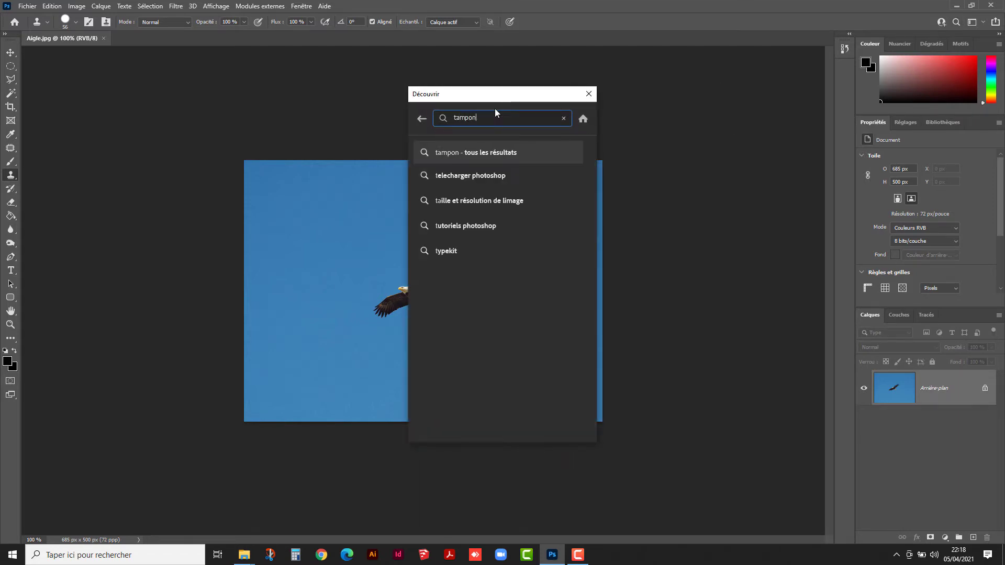
{"action": "mouse_move", "coordinate": [463, 322]}
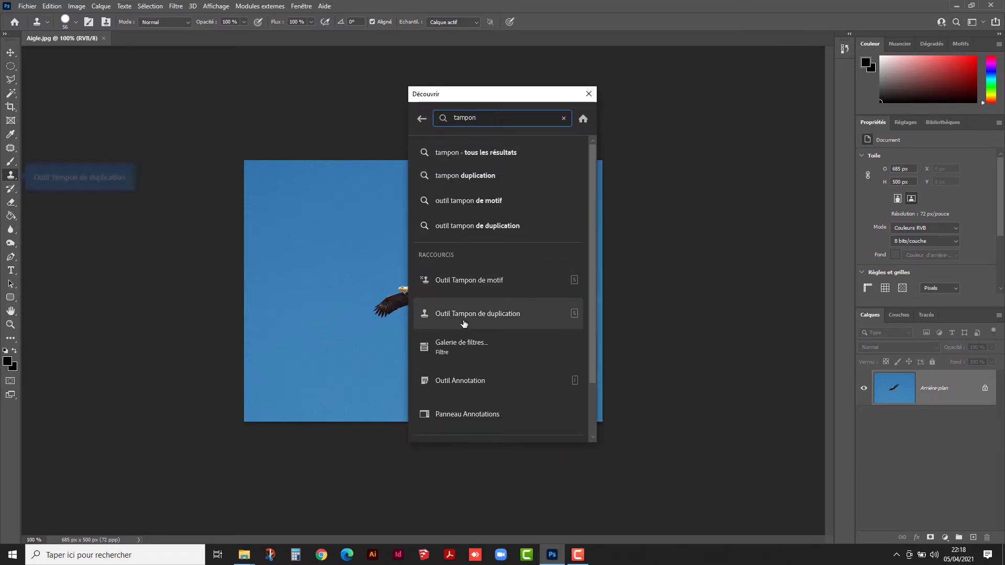
{"action": "left_click", "coordinate": [491, 317]}
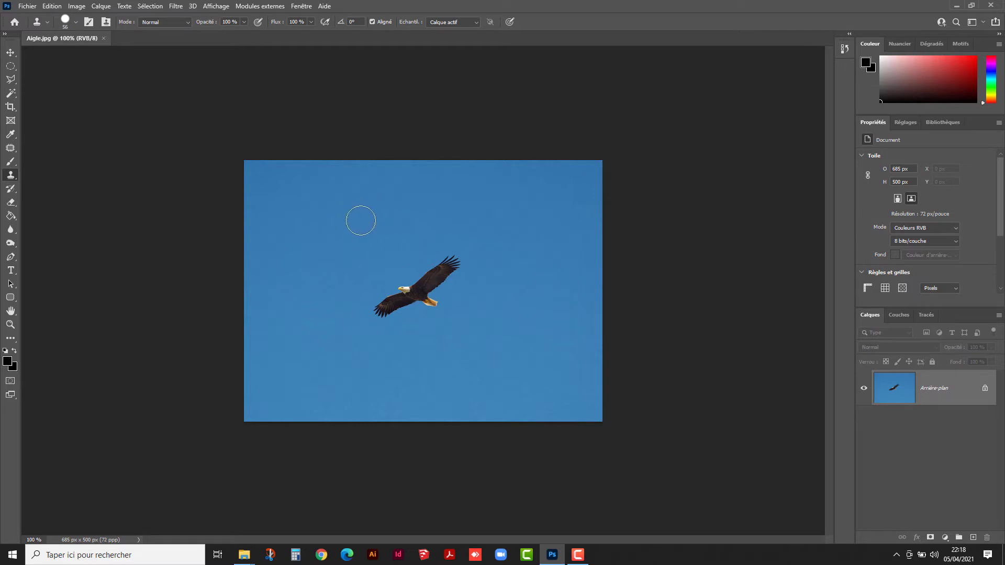
Step: Set the clone brush's hardness to 0%, keeping its size at 56 px
{"action": "right_click", "coordinate": [332, 205]}
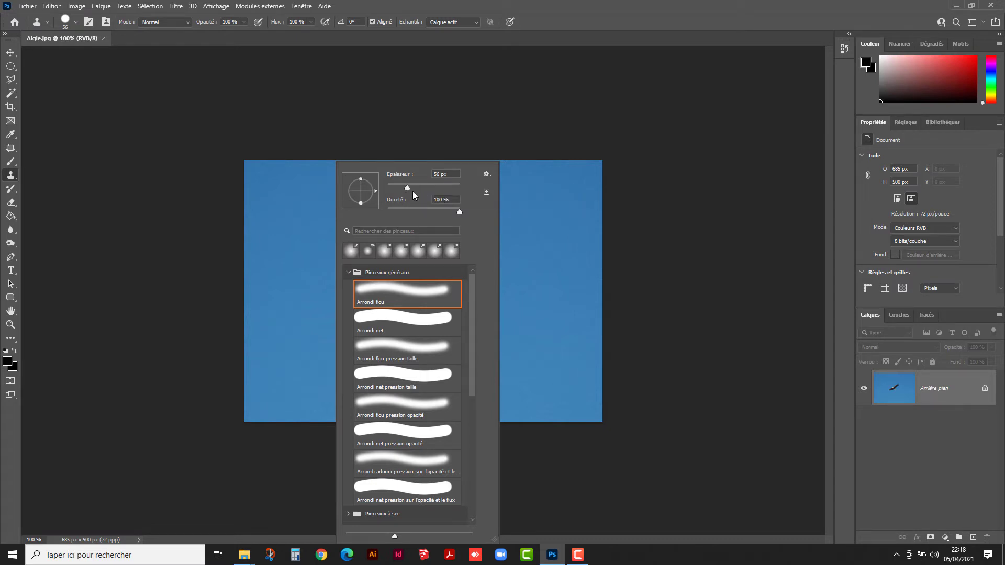
{"action": "key", "text": "Return"}
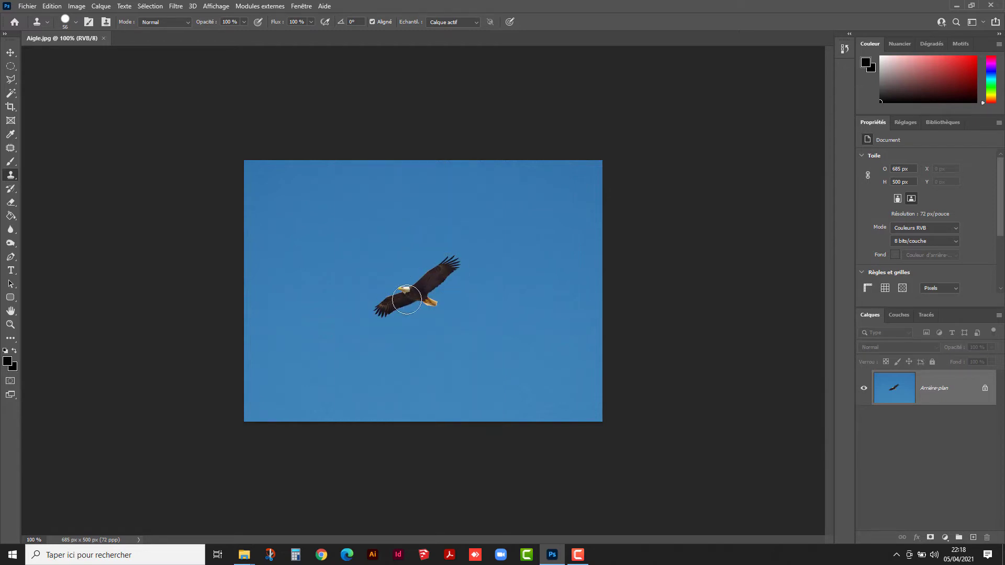
{"action": "right_click", "coordinate": [353, 222]}
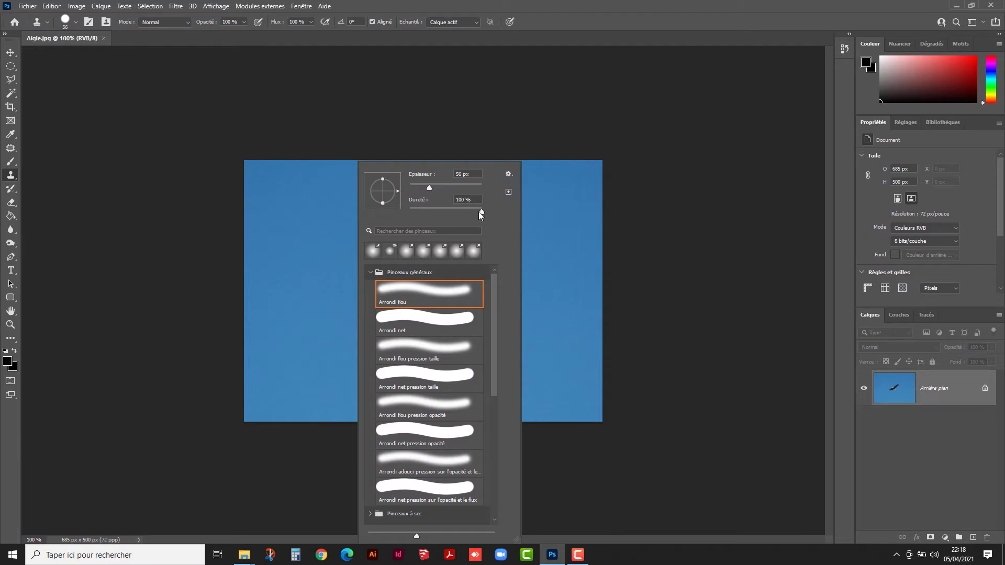
{"action": "left_click_drag", "start_coordinate": [478, 211], "coordinate": [409, 212]}
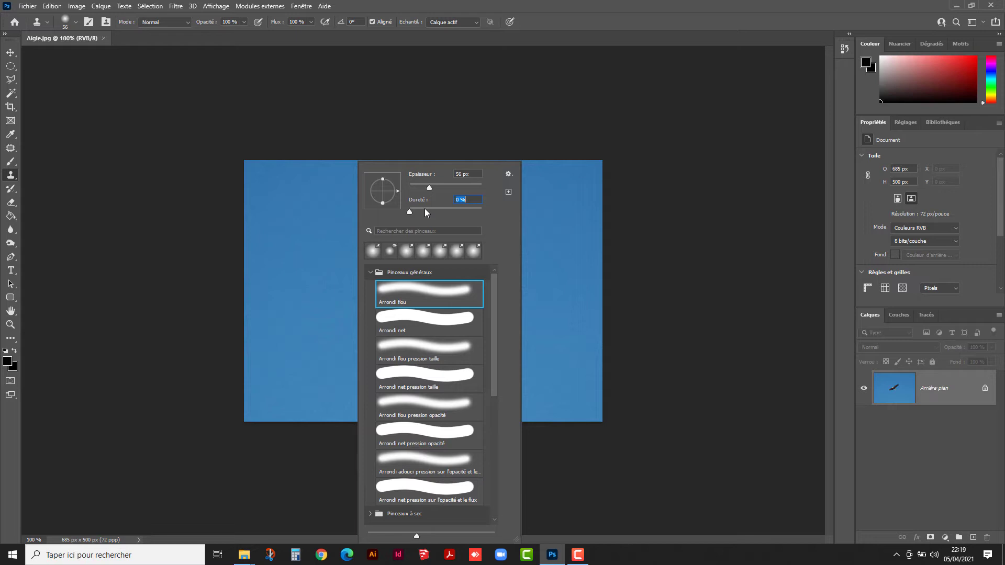
{"action": "key", "text": "Return"}
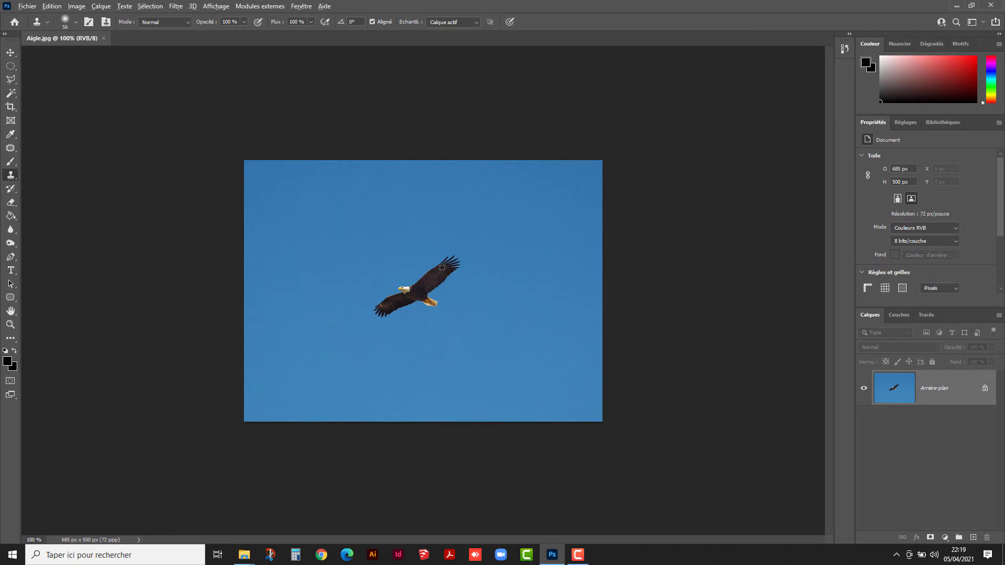
Step: Clone the eagle into the sky's upper-left area using its head as source, and retouch the copy's edges with sampled clean sky
{"action": "left_click", "coordinate": [406, 289]}
{"action": "mouse_move", "coordinate": [329, 218]}
{"action": "left_mouse_down"}
{"action": "mouse_move", "coordinate": [300, 245]}
{"action": "mouse_move", "coordinate": [334, 226]}
{"action": "mouse_move", "coordinate": [352, 234]}
{"action": "mouse_move", "coordinate": [334, 222]}
{"action": "mouse_move", "coordinate": [304, 238]}
{"action": "mouse_move", "coordinate": [345, 223]}
{"action": "mouse_move", "coordinate": [377, 189]}
{"action": "mouse_move", "coordinate": [348, 205]}
{"action": "left_mouse_up"}
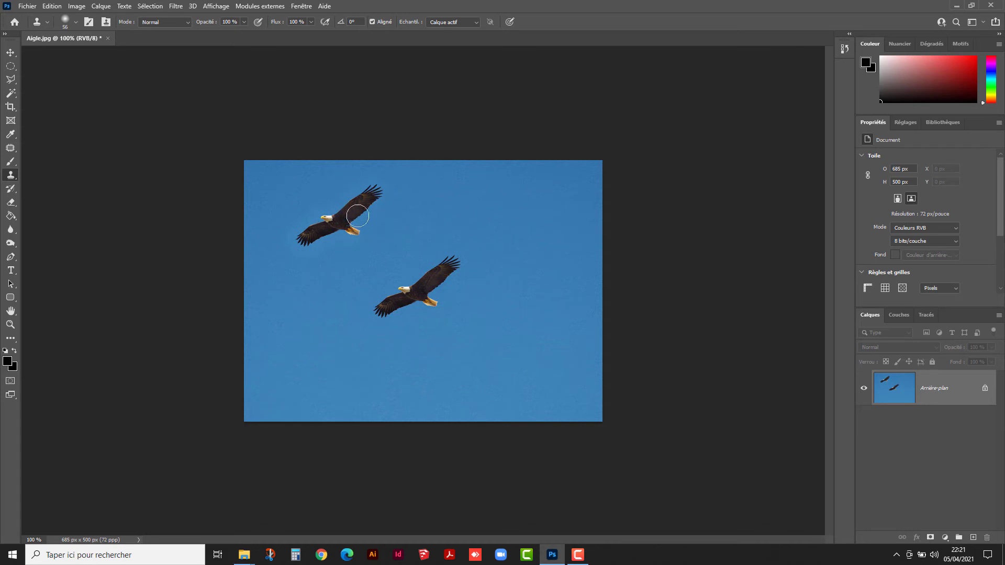
{"action": "left_click", "coordinate": [451, 189], "text": "alt"}
{"action": "mouse_move", "coordinate": [384, 187]}
{"action": "left_mouse_down"}
{"action": "mouse_move", "coordinate": [354, 201]}
{"action": "mouse_move", "coordinate": [355, 231]}
{"action": "mouse_move", "coordinate": [350, 216]}
{"action": "mouse_move", "coordinate": [326, 215]}
{"action": "mouse_move", "coordinate": [338, 220]}
{"action": "mouse_move", "coordinate": [307, 231]}
{"action": "mouse_move", "coordinate": [334, 233]}
{"action": "mouse_move", "coordinate": [300, 235]}
{"action": "left_mouse_up"}
{"action": "left_click", "coordinate": [311, 227], "text": "alt"}
{"action": "left_click", "coordinate": [287, 232]}
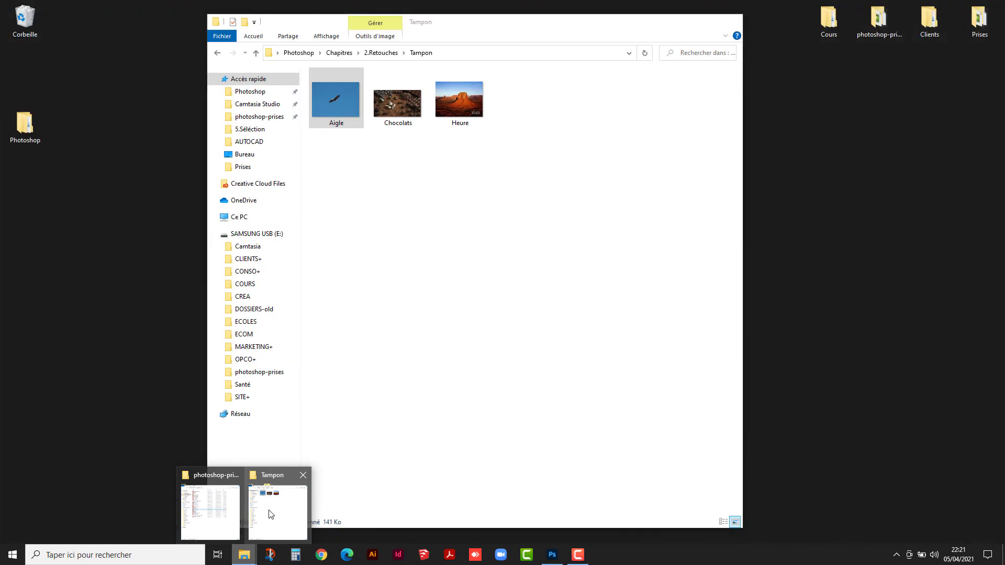
Step: Open the Chocolats image from the Tampon folder in Photoshop
{"action": "left_click", "coordinate": [267, 513]}
{"action": "left_click", "coordinate": [399, 117]}
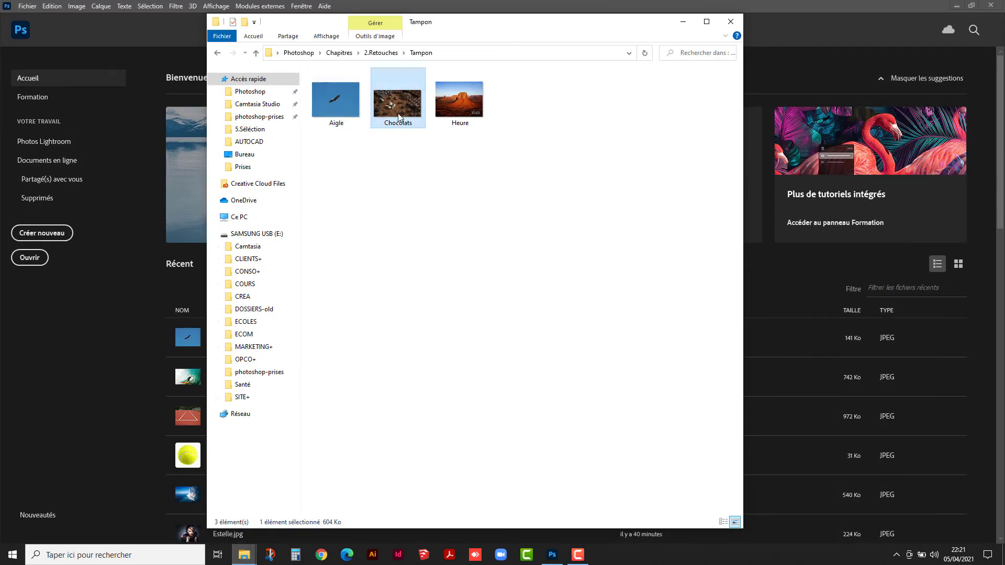
{"action": "left_click_drag", "start_coordinate": [398, 108], "coordinate": [413, 323]}
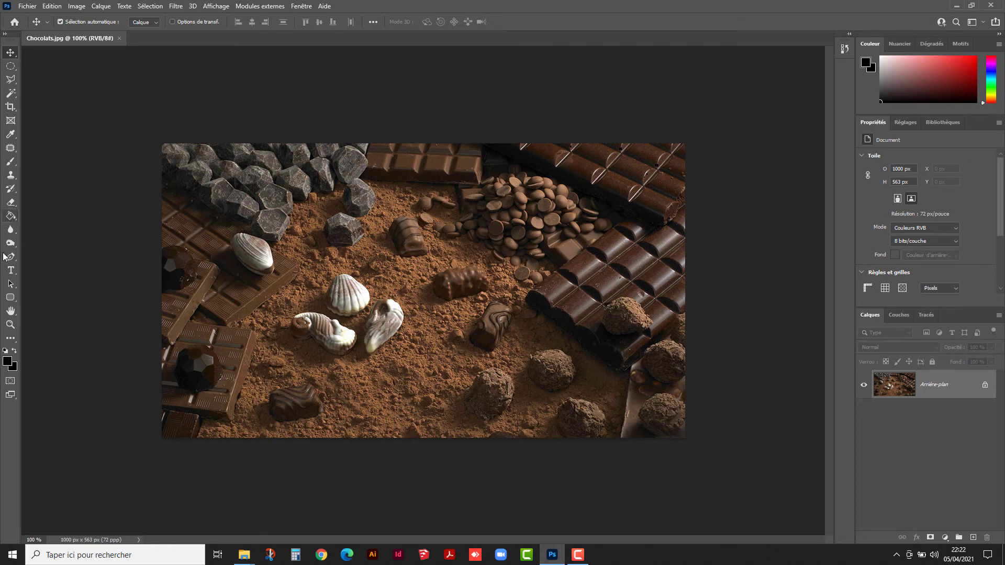
Step: Prepare the Clone Stamp for retouching the truffle on the dark chocolate bar, with a 33 px brush at 100% hardness
{"action": "left_click", "coordinate": [10, 324]}
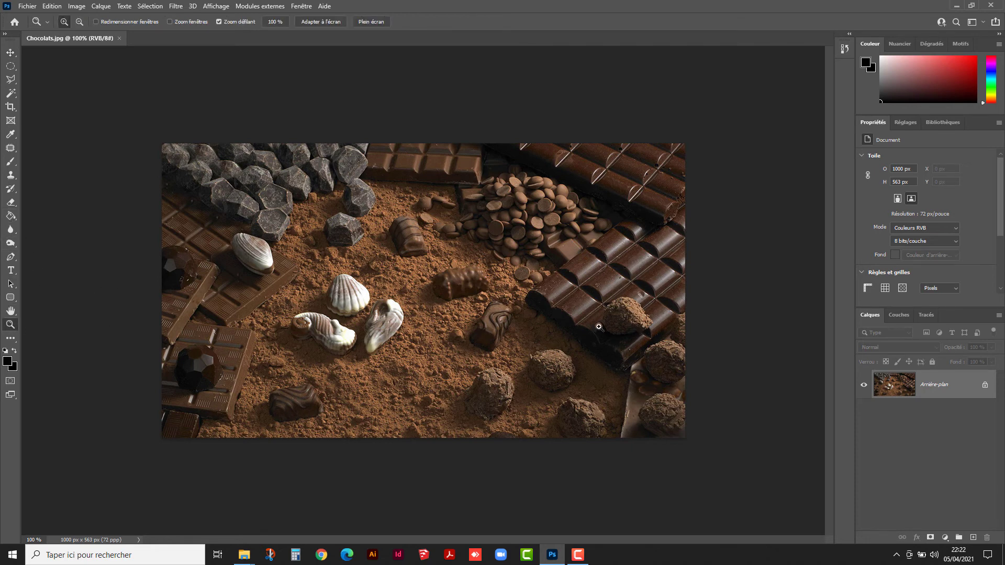
{"action": "left_click_drag", "start_coordinate": [615, 317], "coordinate": [654, 317]}
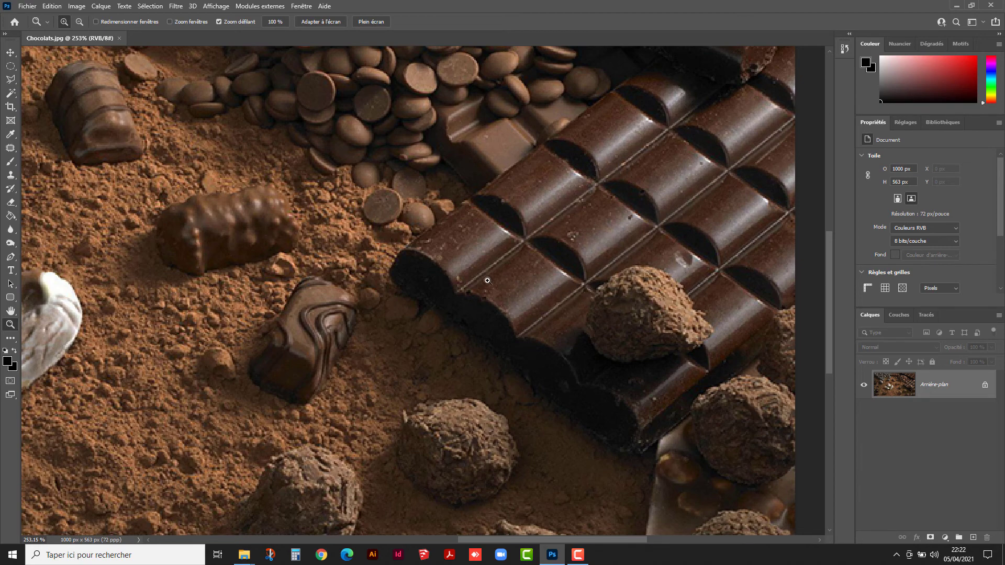
{"action": "left_click", "coordinate": [11, 177]}
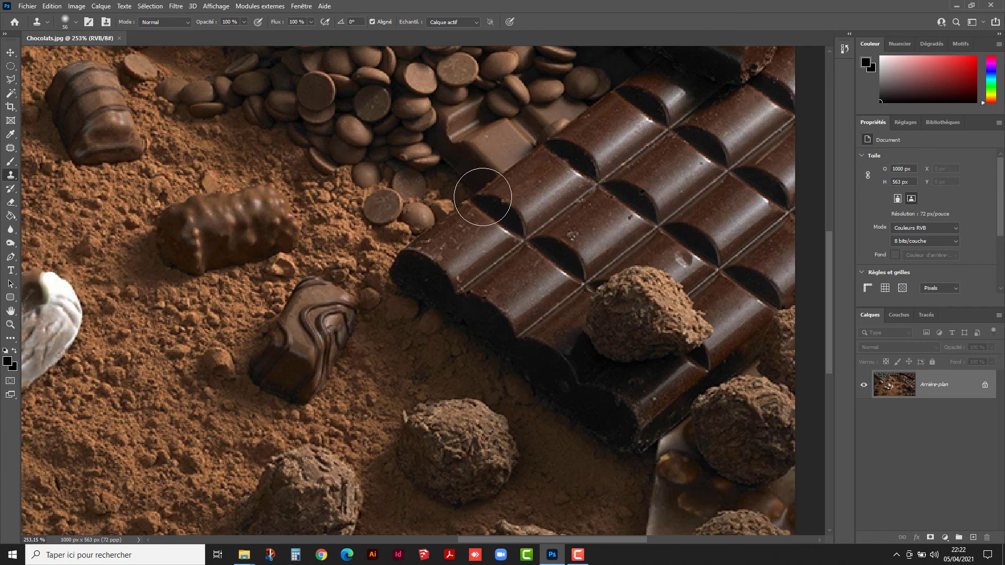
{"action": "mouse_move", "coordinate": [479, 199]}
{"action": "left_mouse_down"}
{"action": "mouse_move", "coordinate": [422, 185]}
{"action": "mouse_move", "coordinate": [462, 187]}
{"action": "mouse_move", "coordinate": [428, 139]}
{"action": "left_mouse_up"}
{"action": "right_click", "coordinate": [428, 139]}
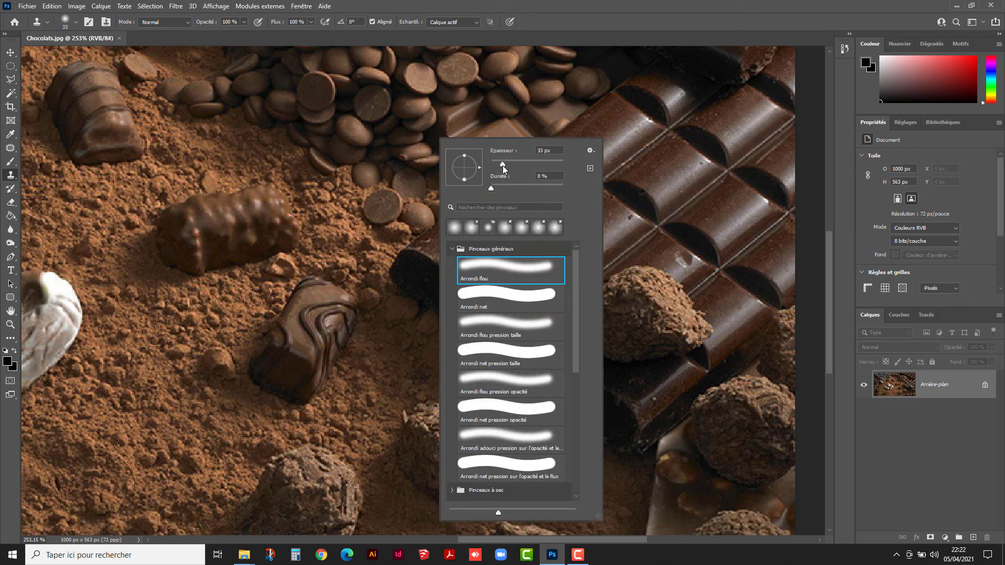
{"action": "left_click_drag", "start_coordinate": [504, 168], "coordinate": [563, 188]}
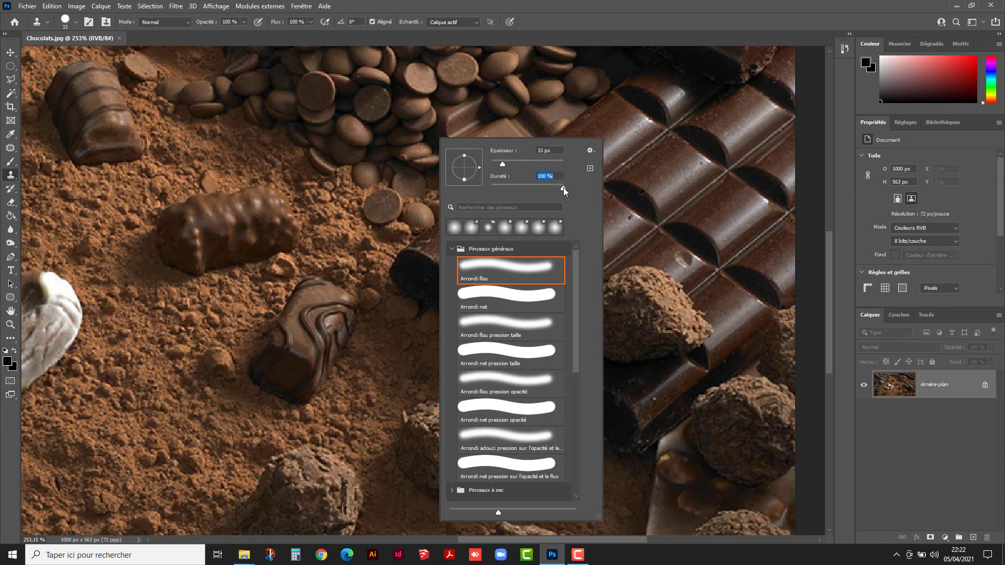
{"action": "key", "text": "Return"}
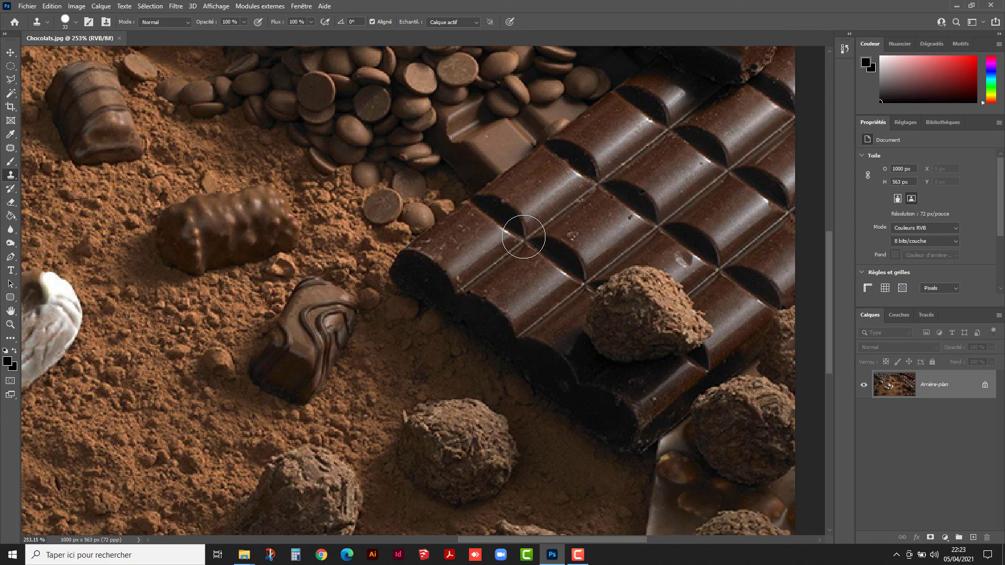
Step: Remove the truffle from the dark chocolate bar by cloning neighbouring squares over it, sampled and aligned at the groove intersections
{"action": "mouse_move", "coordinate": [523, 237]}
{"action": "left_mouse_down"}
{"action": "mouse_move", "coordinate": [530, 200]}
{"action": "mouse_move", "coordinate": [472, 182]}
{"action": "mouse_move", "coordinate": [501, 224]}
{"action": "mouse_move", "coordinate": [532, 230]}
{"action": "mouse_move", "coordinate": [516, 238]}
{"action": "mouse_move", "coordinate": [532, 234]}
{"action": "mouse_move", "coordinate": [619, 296]}
{"action": "mouse_move", "coordinate": [627, 289]}
{"action": "mouse_move", "coordinate": [591, 319]}
{"action": "mouse_move", "coordinate": [639, 279]}
{"action": "mouse_move", "coordinate": [631, 333]}
{"action": "mouse_move", "coordinate": [559, 322]}
{"action": "mouse_move", "coordinate": [614, 271]}
{"action": "mouse_move", "coordinate": [627, 306]}
{"action": "left_mouse_up"}
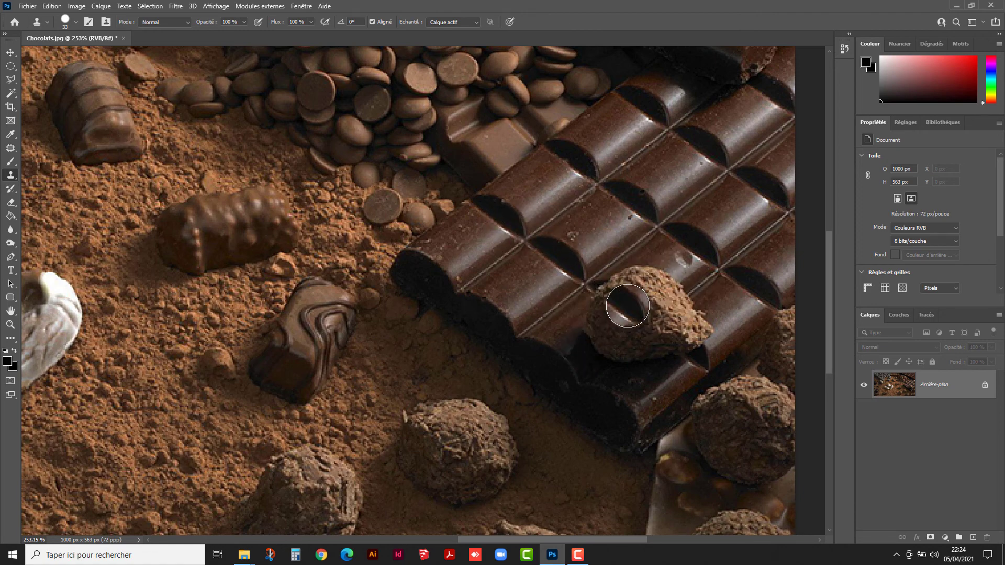
{"action": "key", "text": "ctrl+z"}
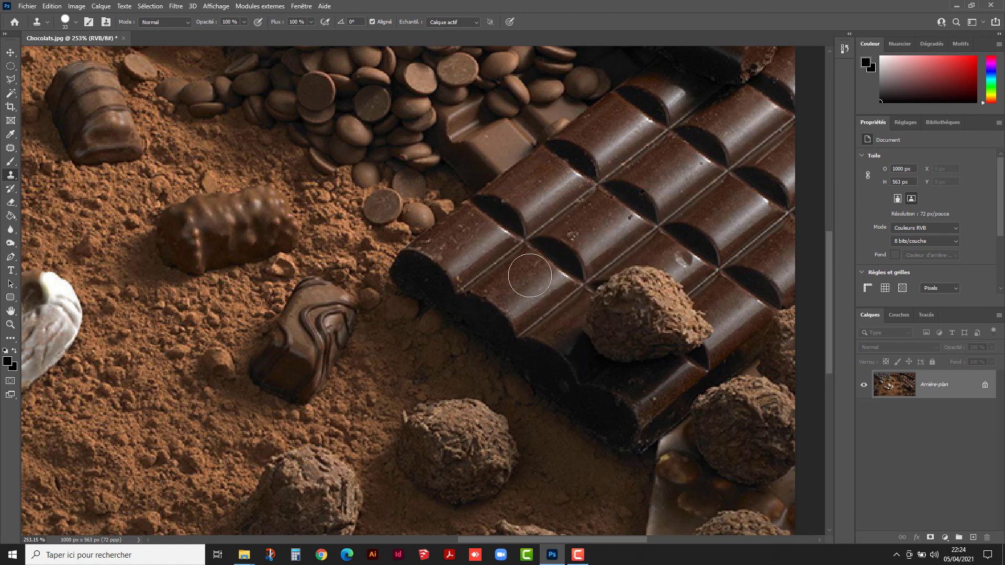
{"action": "left_click", "coordinate": [525, 238], "text": "alt"}
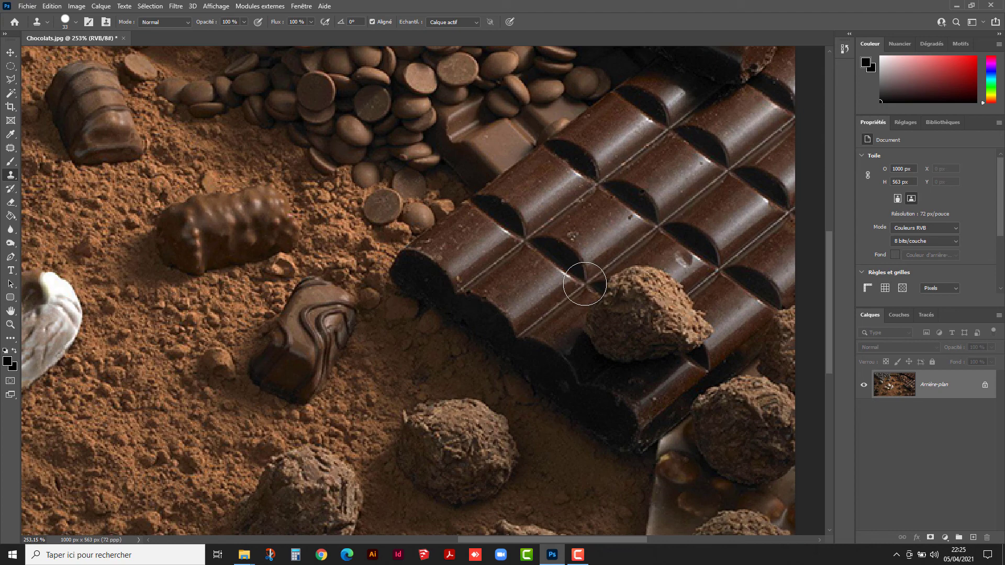
{"action": "mouse_move", "coordinate": [585, 284]}
{"action": "left_mouse_down"}
{"action": "mouse_move", "coordinate": [634, 287]}
{"action": "mouse_move", "coordinate": [605, 310]}
{"action": "mouse_move", "coordinate": [637, 288]}
{"action": "mouse_move", "coordinate": [594, 328]}
{"action": "mouse_move", "coordinate": [604, 320]}
{"action": "mouse_move", "coordinate": [576, 330]}
{"action": "mouse_move", "coordinate": [587, 332]}
{"action": "mouse_move", "coordinate": [578, 350]}
{"action": "mouse_move", "coordinate": [604, 332]}
{"action": "mouse_move", "coordinate": [576, 353]}
{"action": "mouse_move", "coordinate": [670, 289]}
{"action": "mouse_move", "coordinate": [590, 330]}
{"action": "left_mouse_up"}
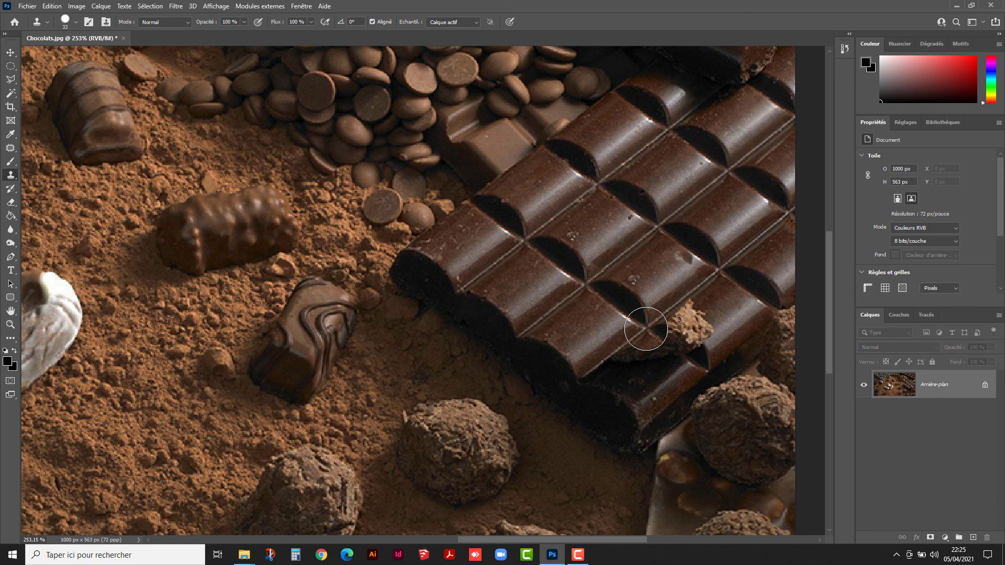
{"action": "mouse_move", "coordinate": [645, 329]}
{"action": "left_mouse_down"}
{"action": "mouse_move", "coordinate": [699, 313]}
{"action": "mouse_move", "coordinate": [648, 352]}
{"action": "mouse_move", "coordinate": [694, 319]}
{"action": "mouse_move", "coordinate": [670, 349]}
{"action": "mouse_move", "coordinate": [714, 327]}
{"action": "mouse_move", "coordinate": [662, 369]}
{"action": "mouse_move", "coordinate": [653, 352]}
{"action": "mouse_move", "coordinate": [604, 379]}
{"action": "mouse_move", "coordinate": [632, 360]}
{"action": "mouse_move", "coordinate": [625, 384]}
{"action": "mouse_move", "coordinate": [647, 380]}
{"action": "mouse_move", "coordinate": [638, 394]}
{"action": "mouse_move", "coordinate": [717, 330]}
{"action": "mouse_move", "coordinate": [694, 342]}
{"action": "left_mouse_up"}
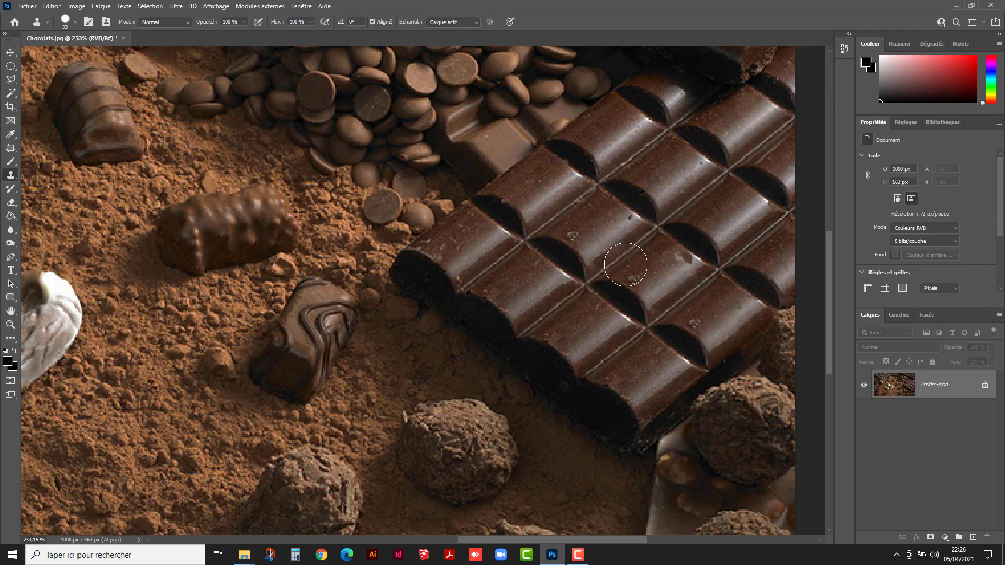